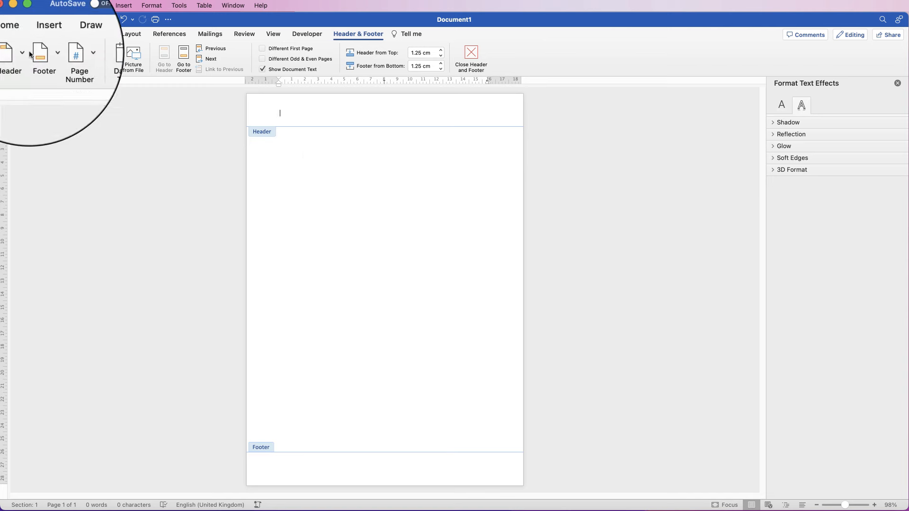
Insert the black-and-white script TUTORIALS logo PNG from the Logos folder into the header
{"action": "left_click", "coordinate": [46, 37]}
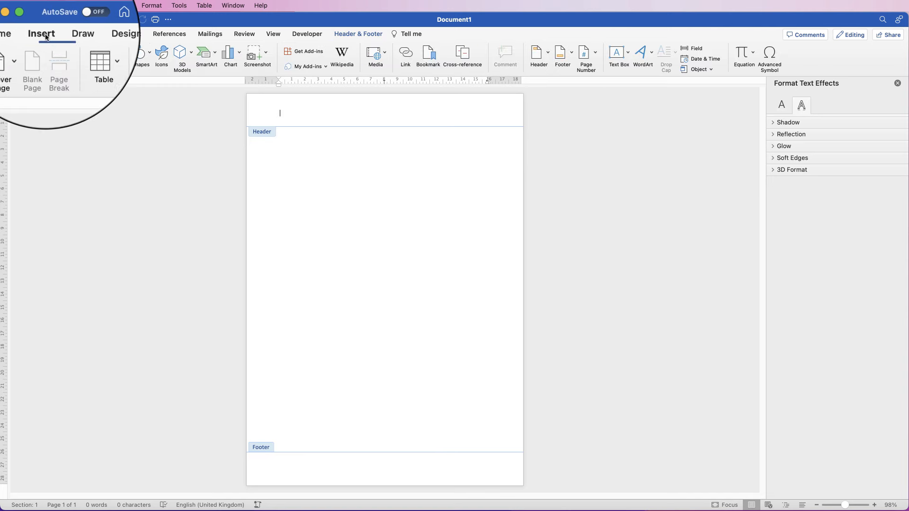
{"action": "left_click", "coordinate": [126, 56]}
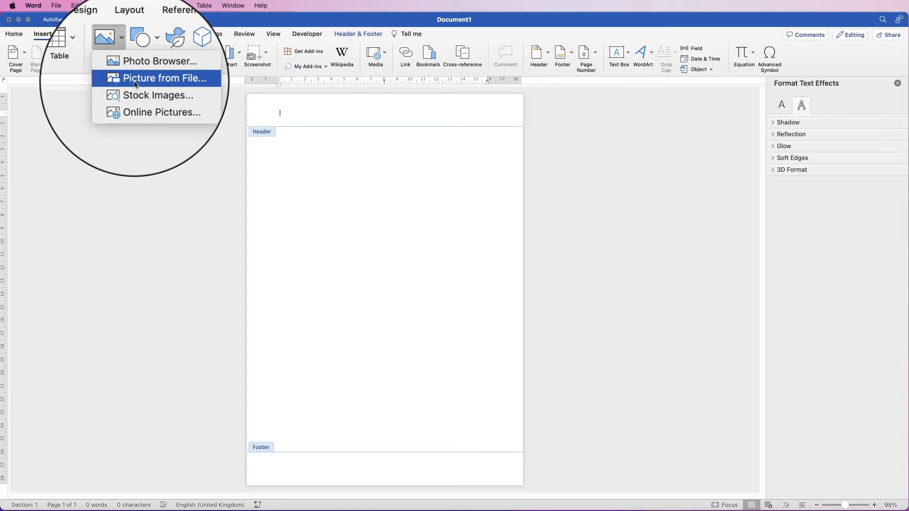
{"action": "left_click", "coordinate": [161, 92]}
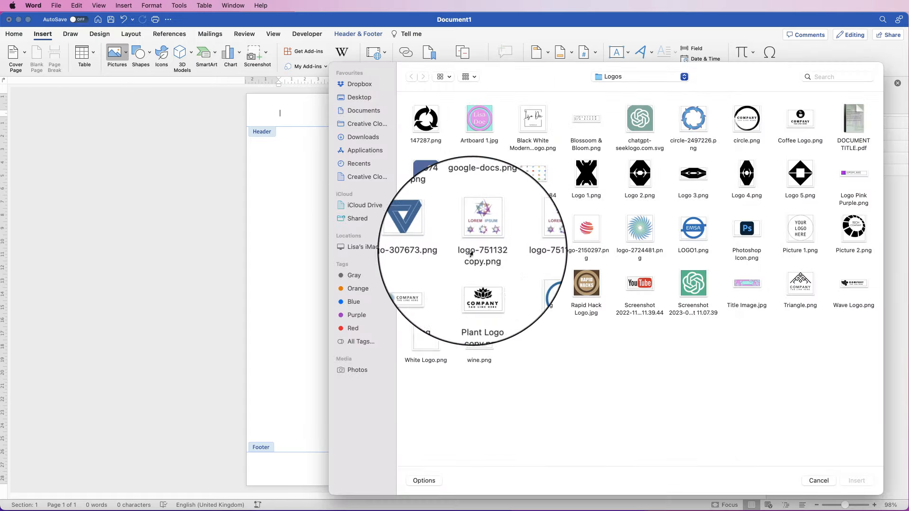
{"action": "left_click", "coordinate": [532, 121]}
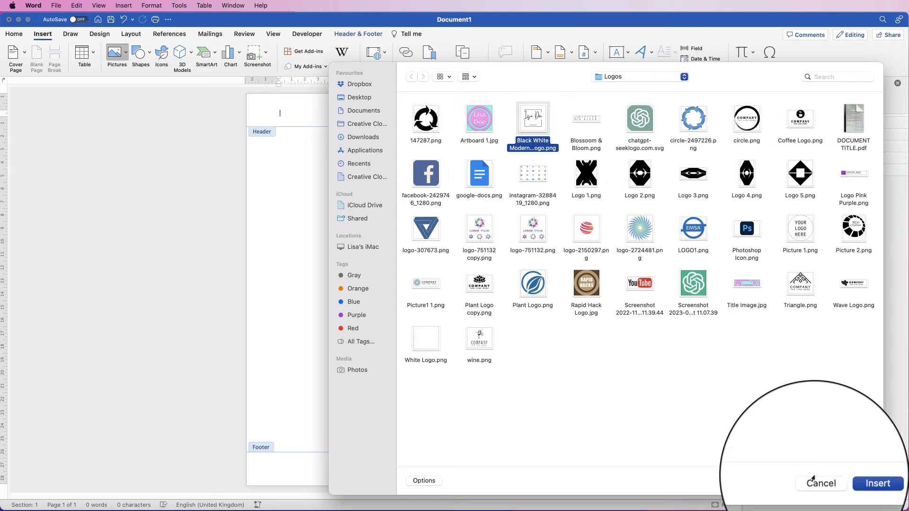
{"action": "left_click", "coordinate": [856, 480]}
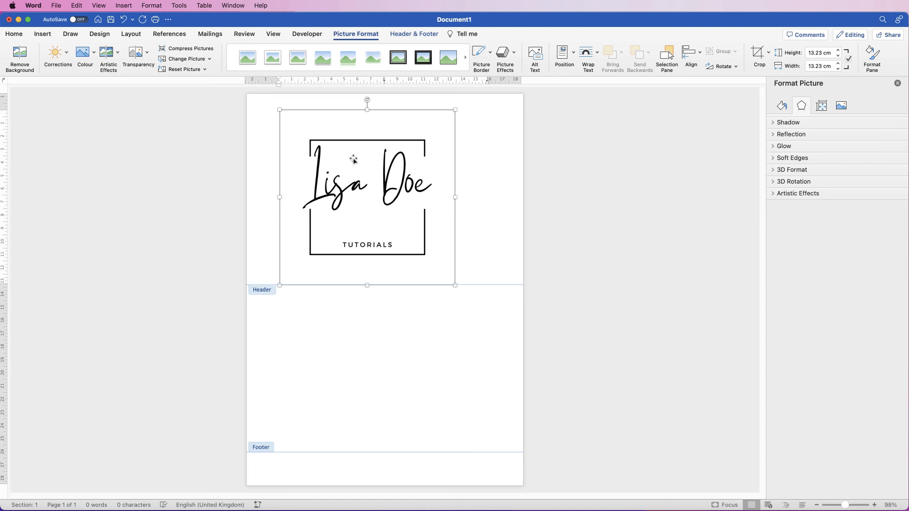
Set the header logo's wrapping to In Front of Text and resize it to about 4.11 cm square
{"action": "right_click", "coordinate": [372, 191]}
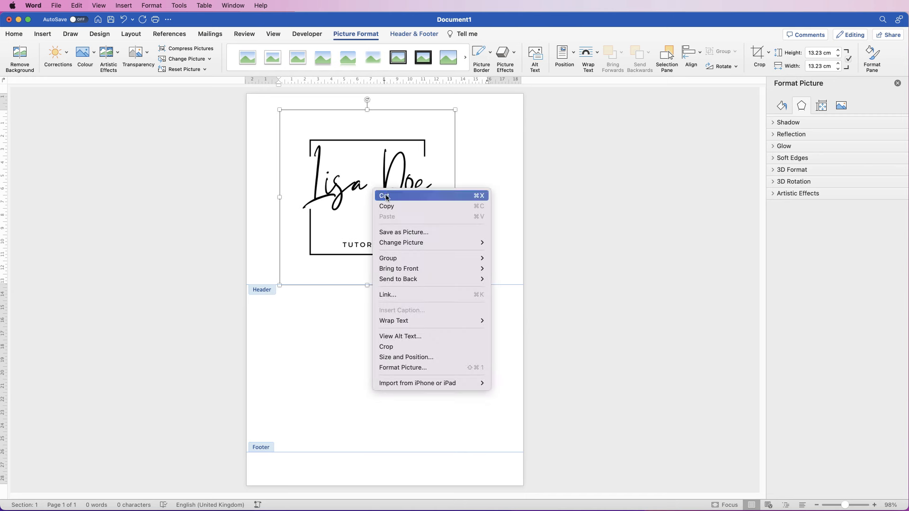
{"action": "mouse_move", "coordinate": [415, 321]}
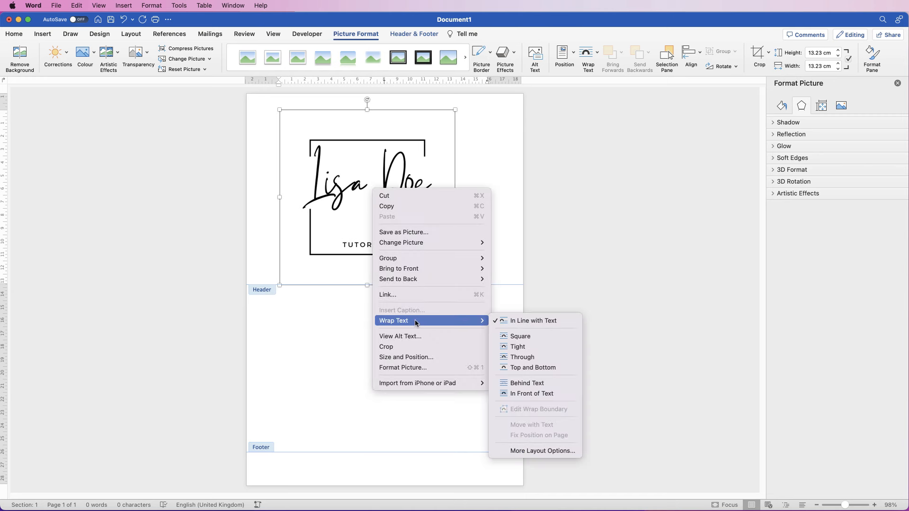
{"action": "left_click", "coordinate": [512, 395]}
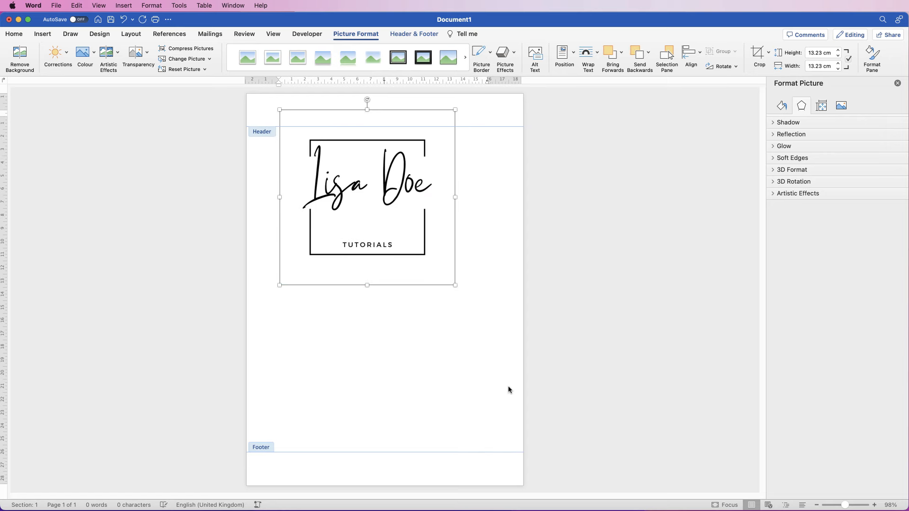
{"action": "left_click_drag", "start_coordinate": [454, 284], "coordinate": [321, 160]}
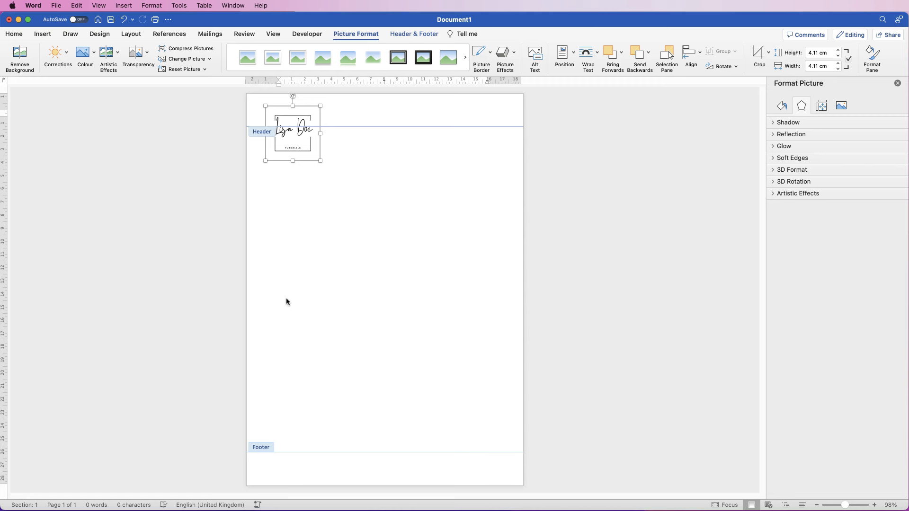
Deselect the logo and switch to Draw Text Box mode for a horizontal text box
{"action": "left_click", "coordinate": [359, 110]}
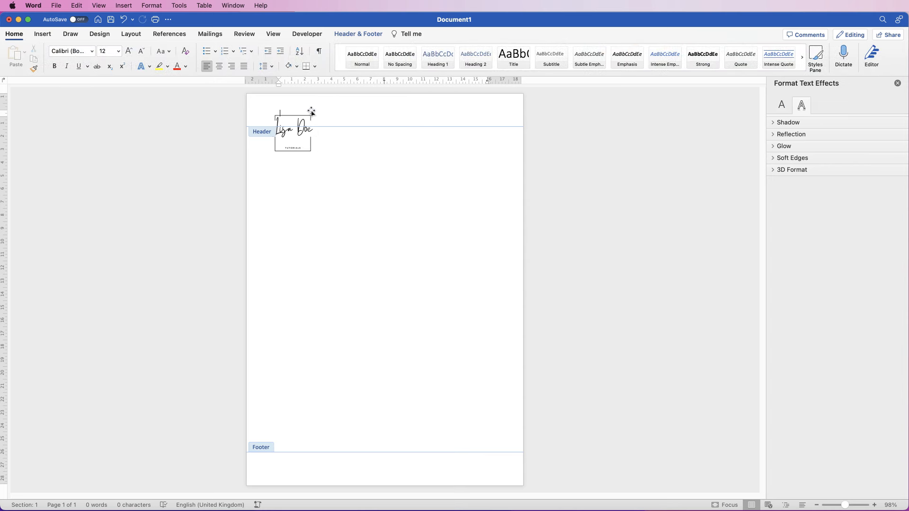
{"action": "left_click", "coordinate": [43, 35]}
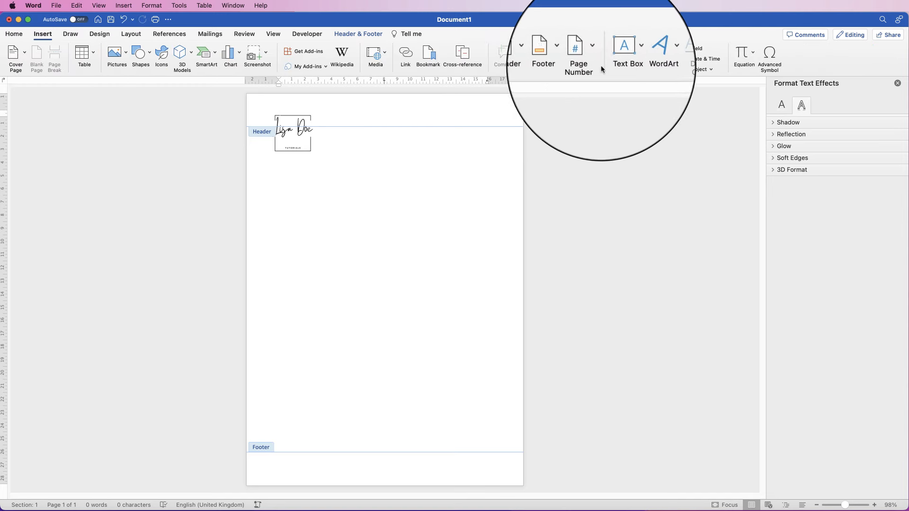
{"action": "left_click", "coordinate": [628, 54]}
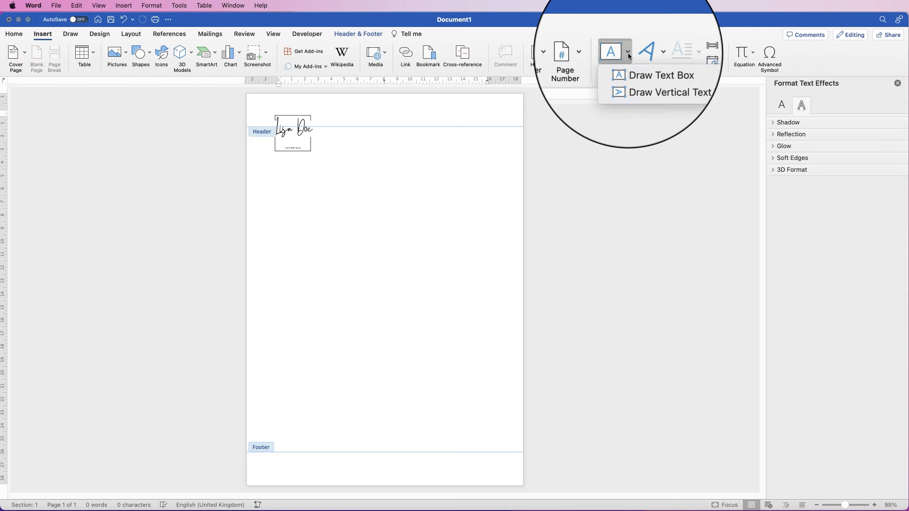
{"action": "left_click", "coordinate": [633, 78]}
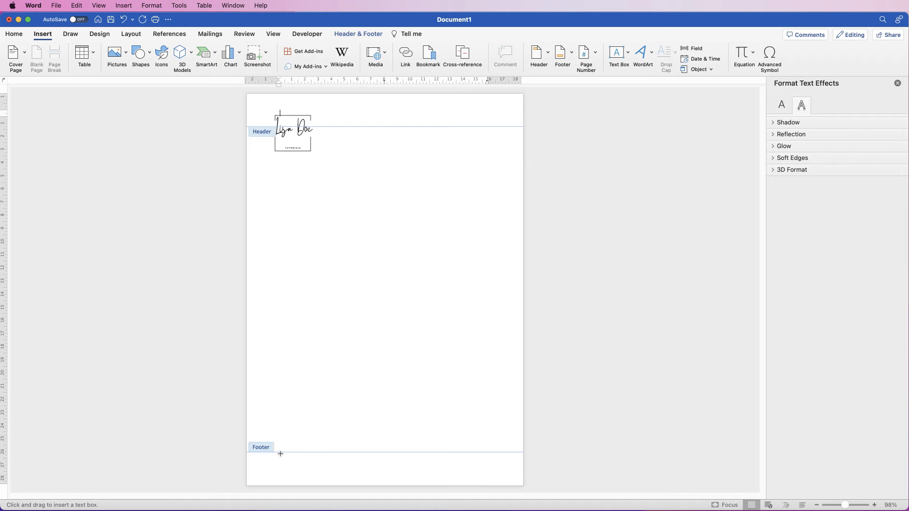
Draw a wide text box across the footer and set its text to Center alignment
{"action": "left_click_drag", "start_coordinate": [281, 454], "coordinate": [507, 469]}
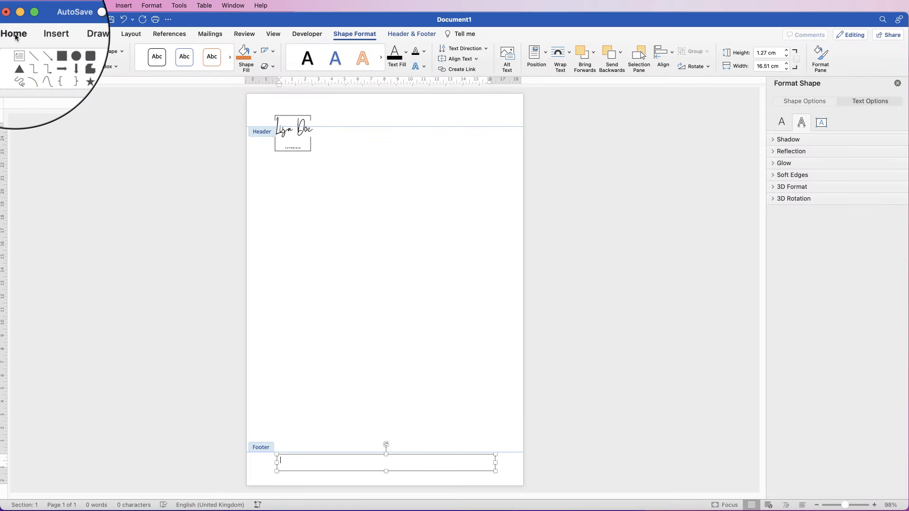
{"action": "left_click", "coordinate": [15, 35]}
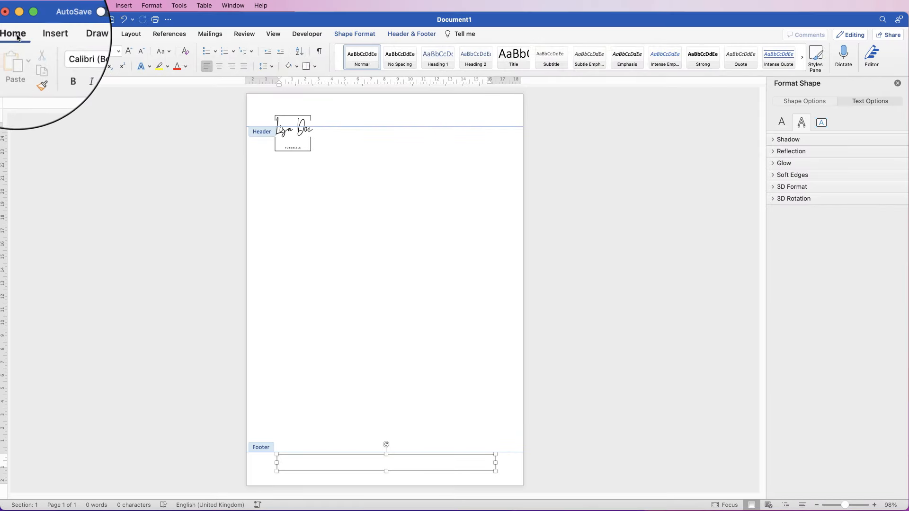
{"action": "left_click", "coordinate": [219, 66]}
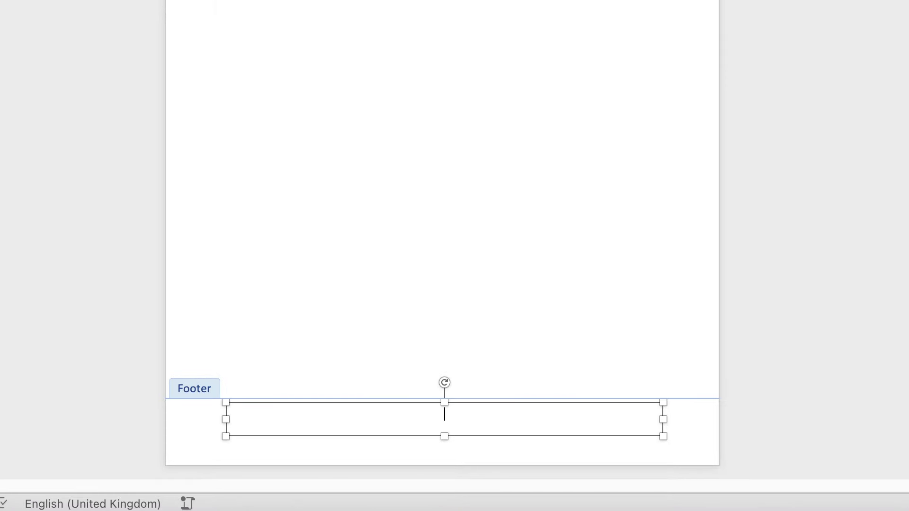
Enter the website, e-mail address and phone number in the footer box, separated with tabs
{"action": "type", "text": "www.lisadoe.com"}
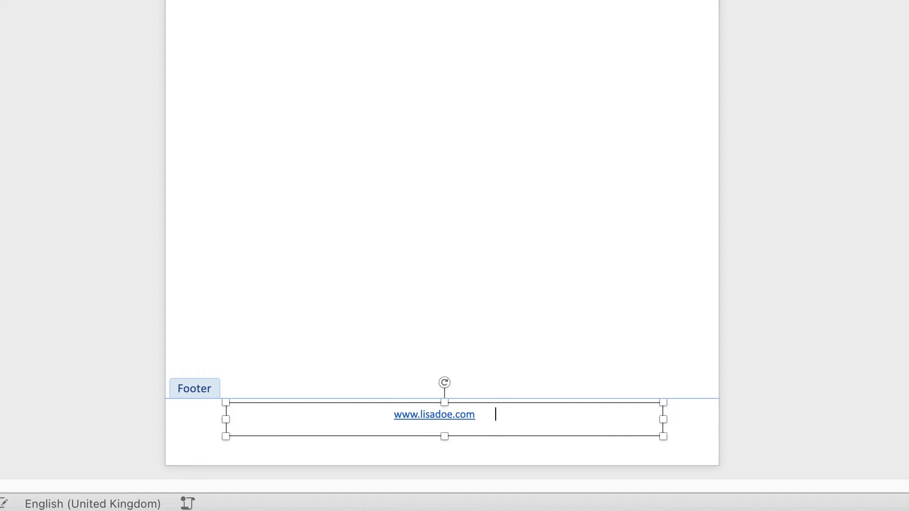
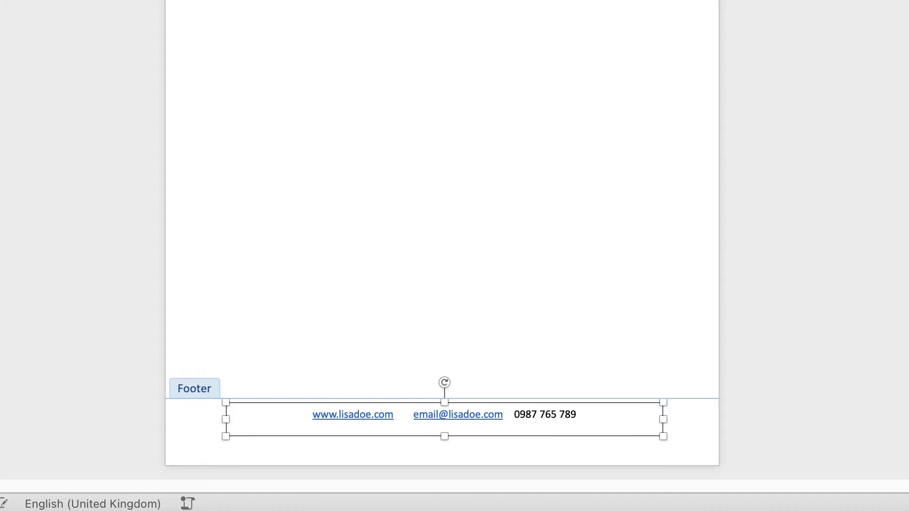
{"action": "left_click", "coordinate": [509, 415]}
{"action": "key", "text": "Tab"}
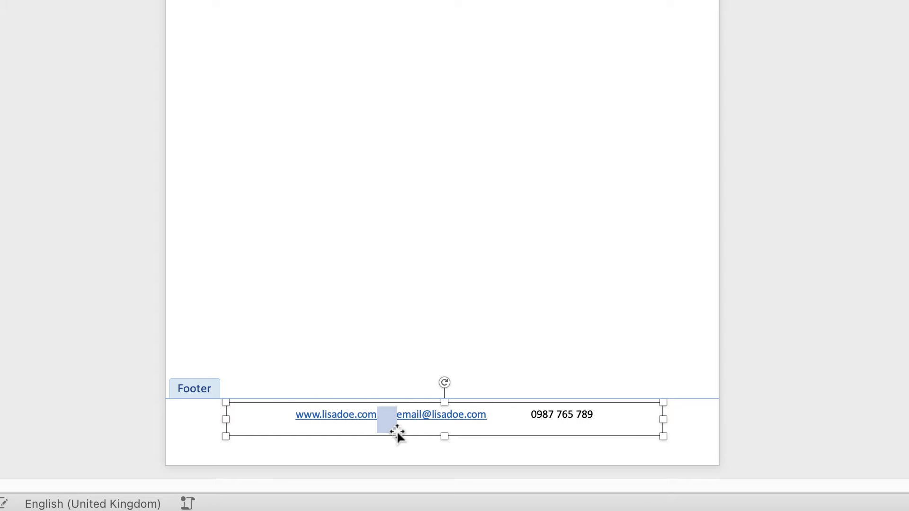
{"action": "left_click", "coordinate": [396, 415]}
{"action": "key", "text": "Tab"}
{"action": "left_click_drag", "start_coordinate": [414, 415], "coordinate": [503, 415]}
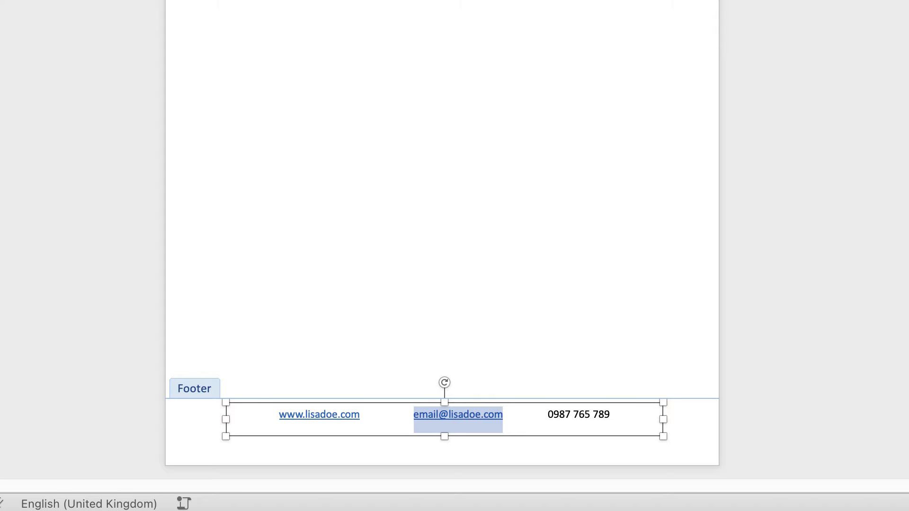
Remove the automatic hyperlinks from the footer e-mail address and website
{"action": "right_click", "coordinate": [418, 417]}
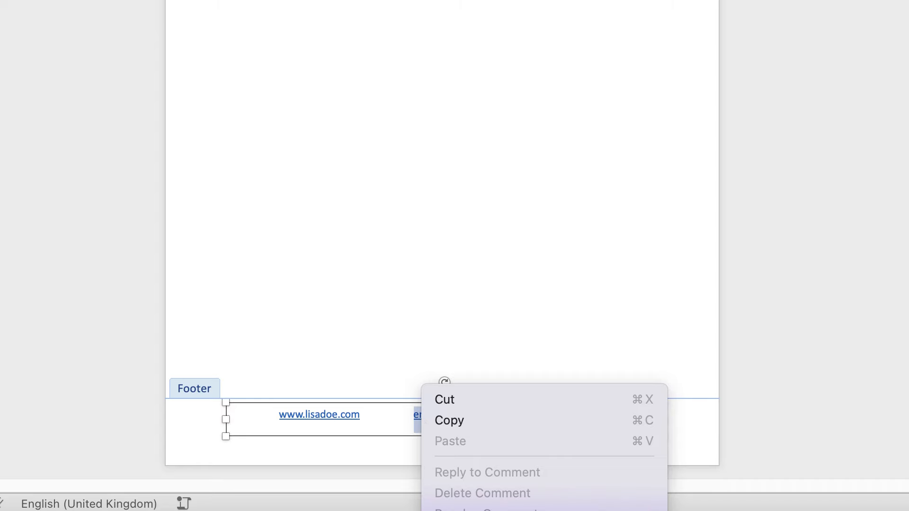
{"action": "left_click", "coordinate": [710, 510]}
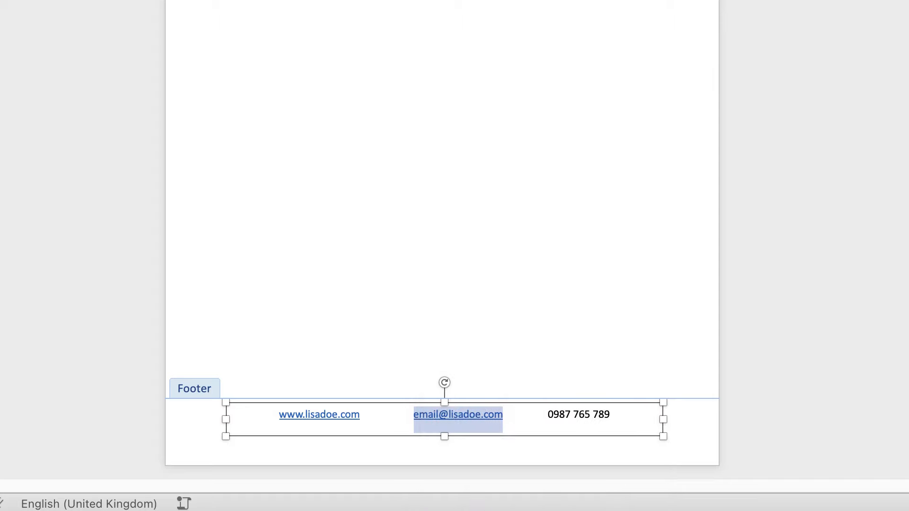
{"action": "left_click", "coordinate": [361, 419]}
{"action": "mouse_move", "coordinate": [296, 429]}
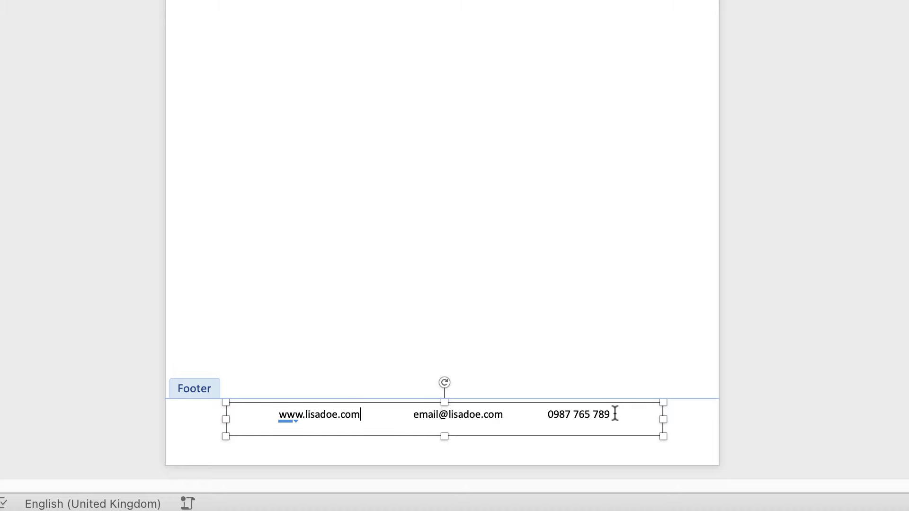
{"action": "left_click_drag", "start_coordinate": [611, 414], "coordinate": [266, 421]}
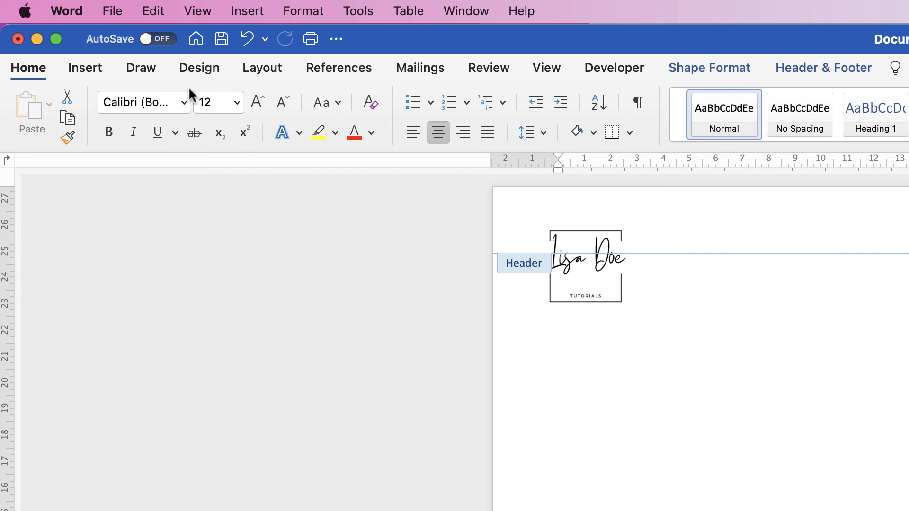
Apply the Helvetica font to the footer contact line and select its text box
{"action": "left_click", "coordinate": [183, 102]}
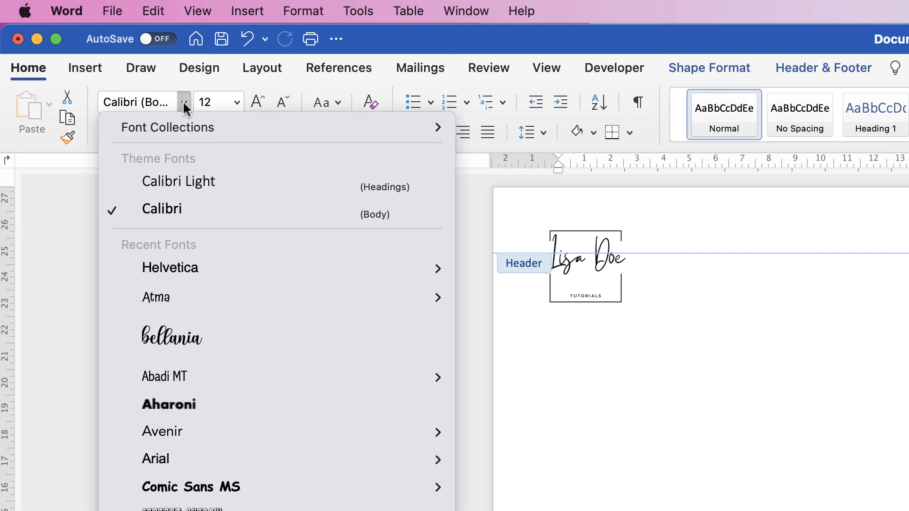
{"action": "left_click", "coordinate": [164, 268]}
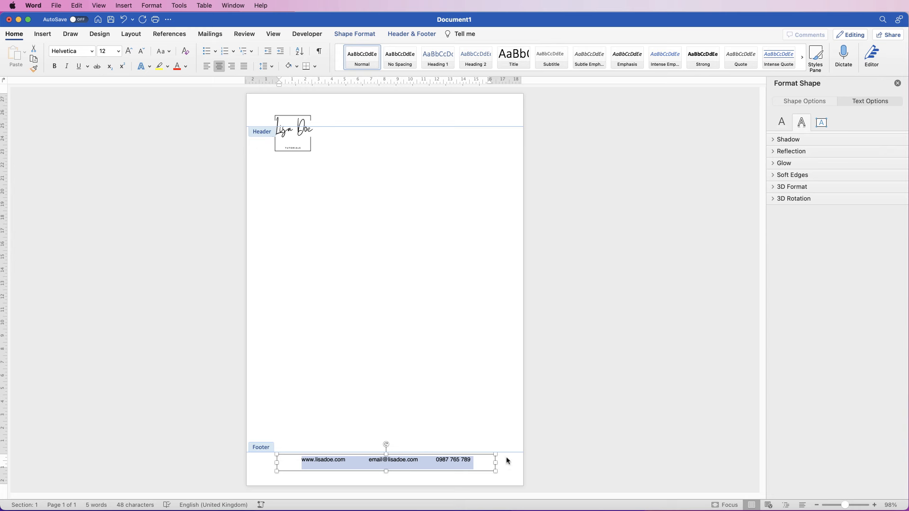
{"action": "left_click", "coordinate": [509, 467]}
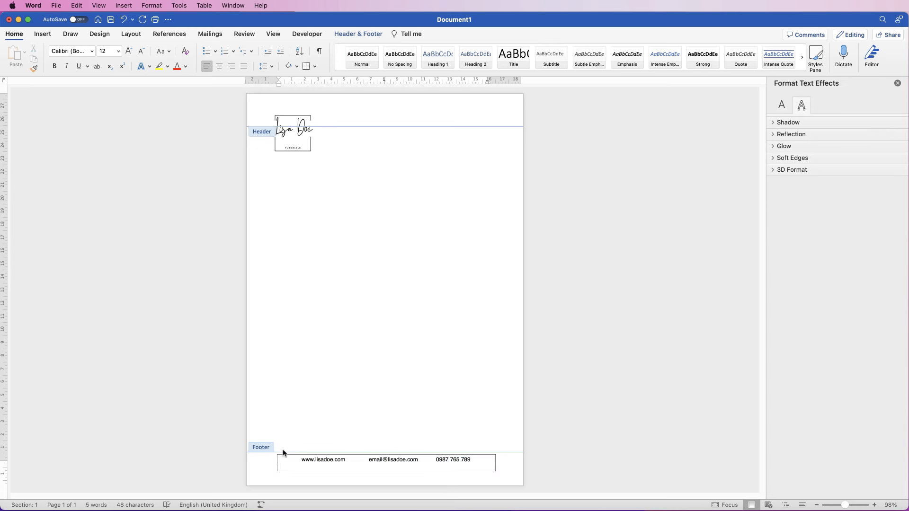
{"action": "left_click", "coordinate": [420, 465]}
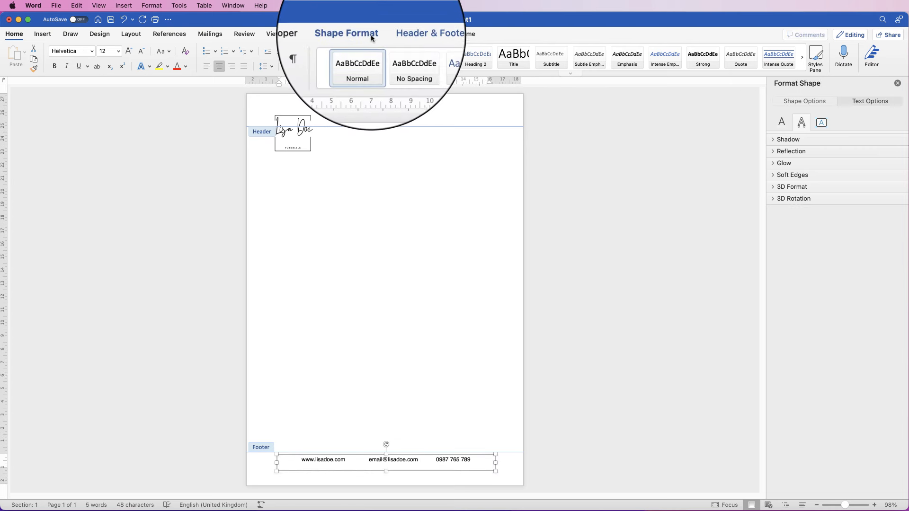
{"action": "left_click", "coordinate": [367, 34]}
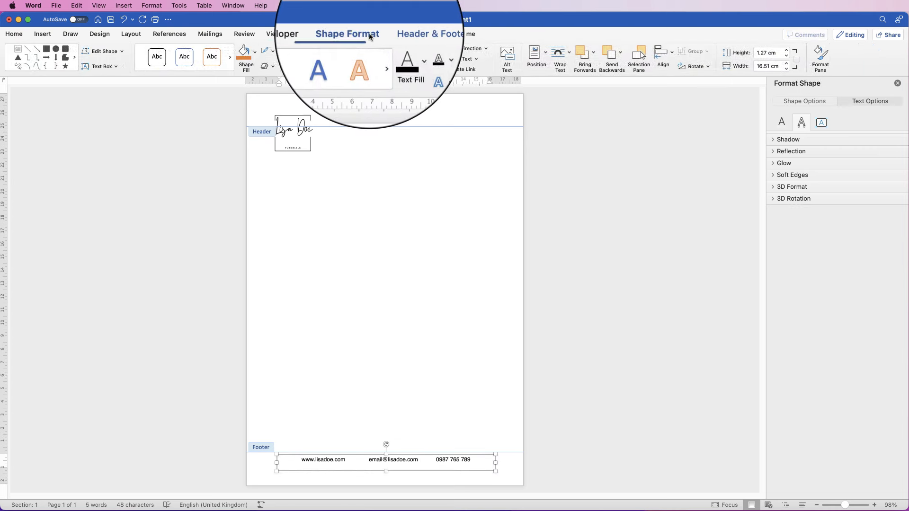
Give the footer text box No Outline and No Fill, then nudge it slightly down
{"action": "left_click", "coordinate": [273, 53]}
{"action": "left_click", "coordinate": [272, 69]}
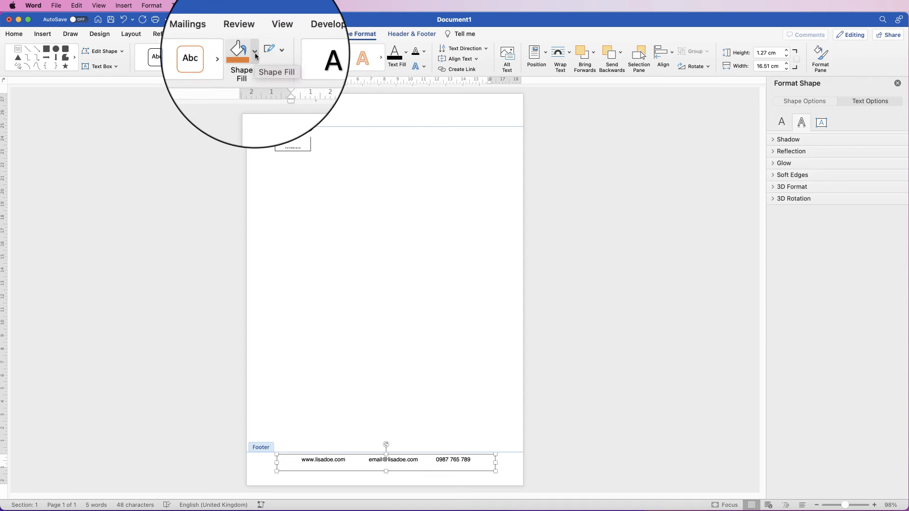
{"action": "left_click", "coordinate": [256, 56]}
{"action": "left_click", "coordinate": [254, 73]}
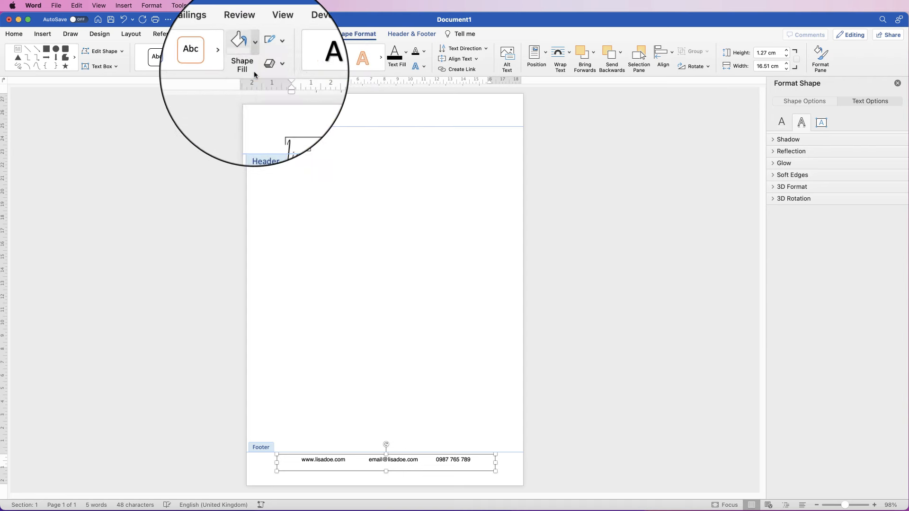
{"action": "left_click", "coordinate": [516, 463]}
{"action": "left_click", "coordinate": [465, 460]}
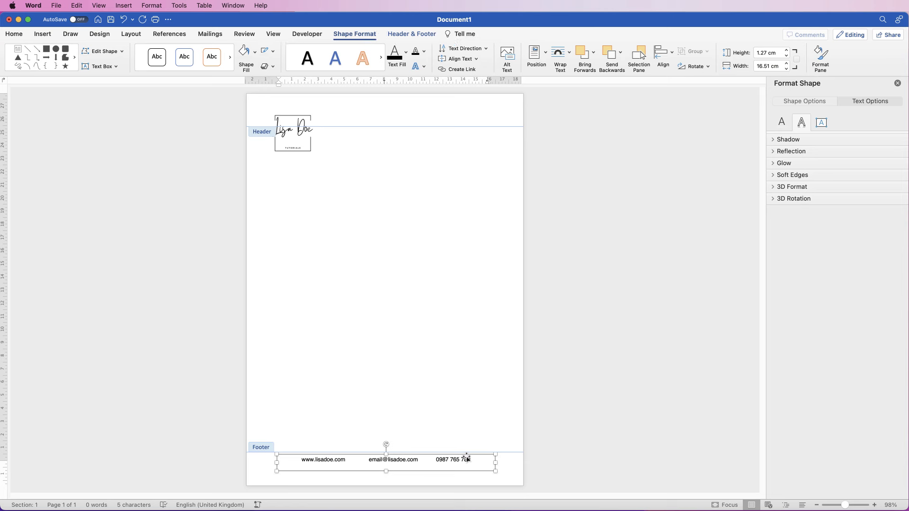
{"action": "key", "text": "Down"}
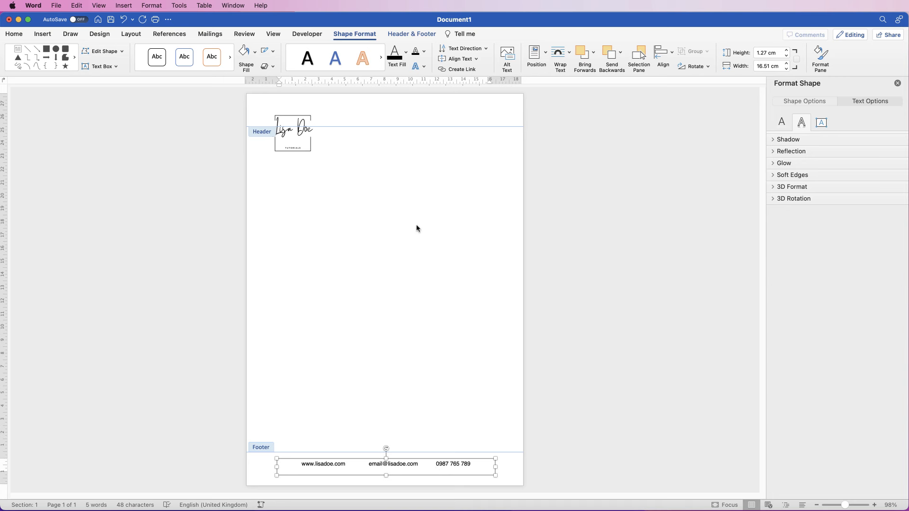
Align the footer text box to the page's horizontal centre and reselect it
{"action": "left_click", "coordinate": [672, 56]}
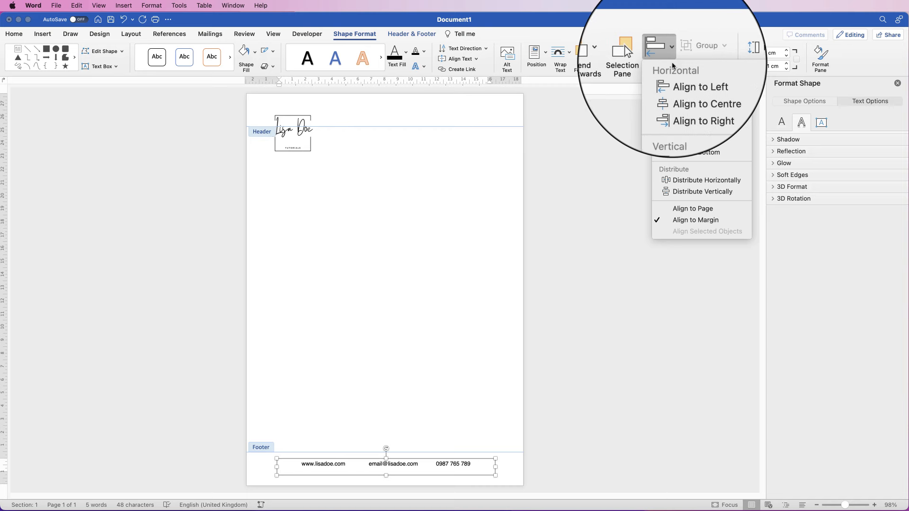
{"action": "left_click", "coordinate": [677, 93]}
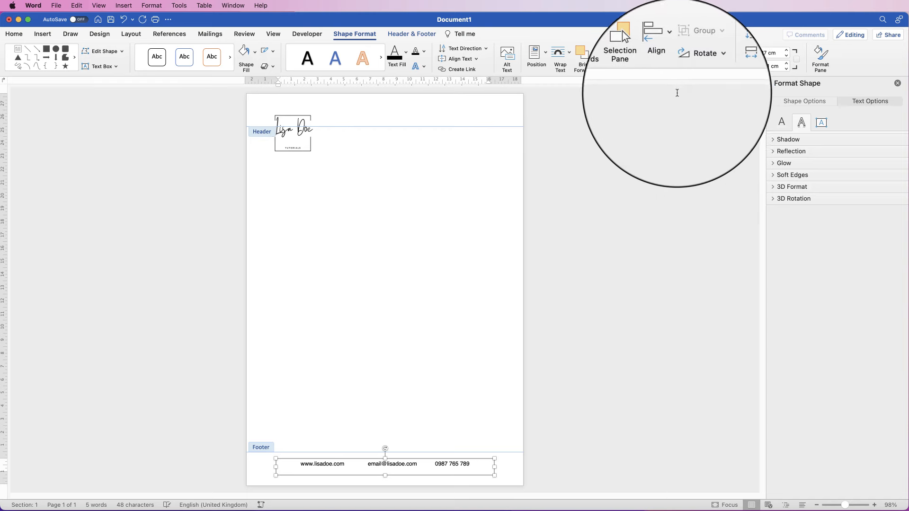
{"action": "left_click", "coordinate": [511, 467]}
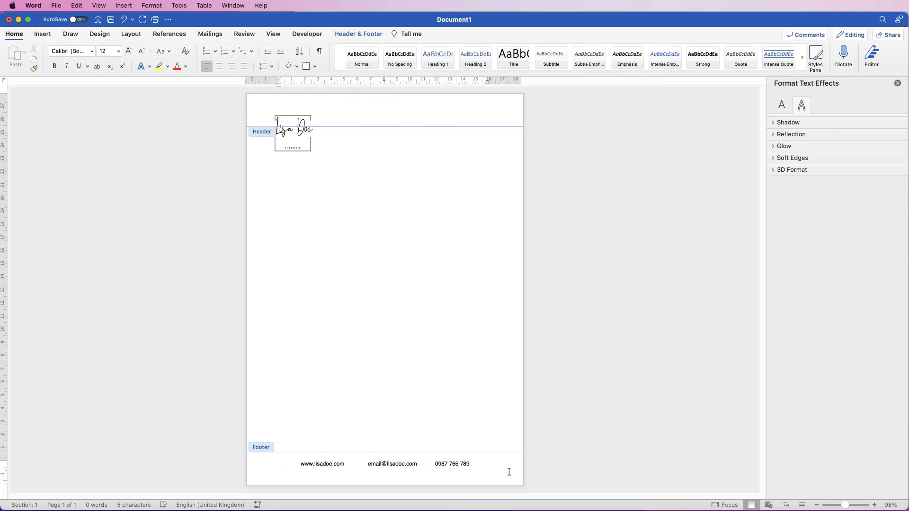
{"action": "left_click", "coordinate": [438, 465]}
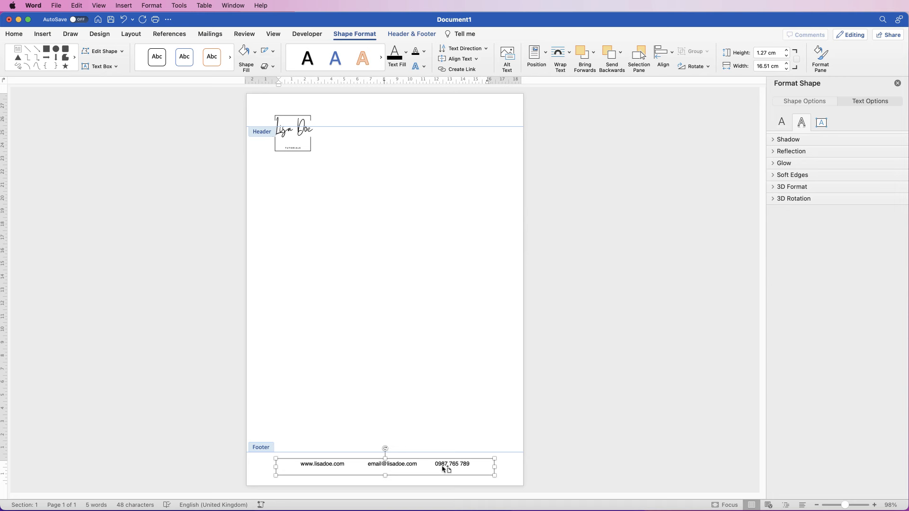
Copy the footer text box into the header, clear its text and right-align it
{"action": "left_click_drag", "start_coordinate": [442, 467], "coordinate": [475, 132]}
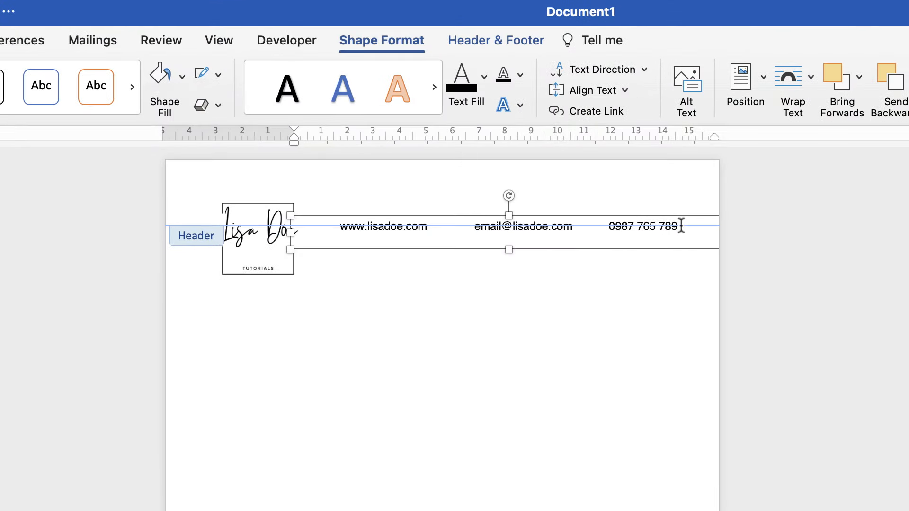
{"action": "left_click_drag", "start_coordinate": [681, 225], "coordinate": [327, 224]}
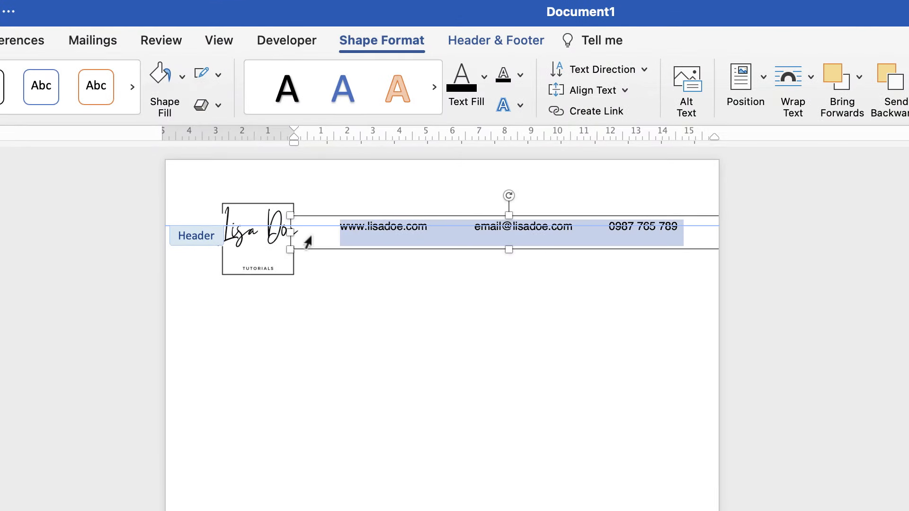
{"action": "key", "text": "BackSpace"}
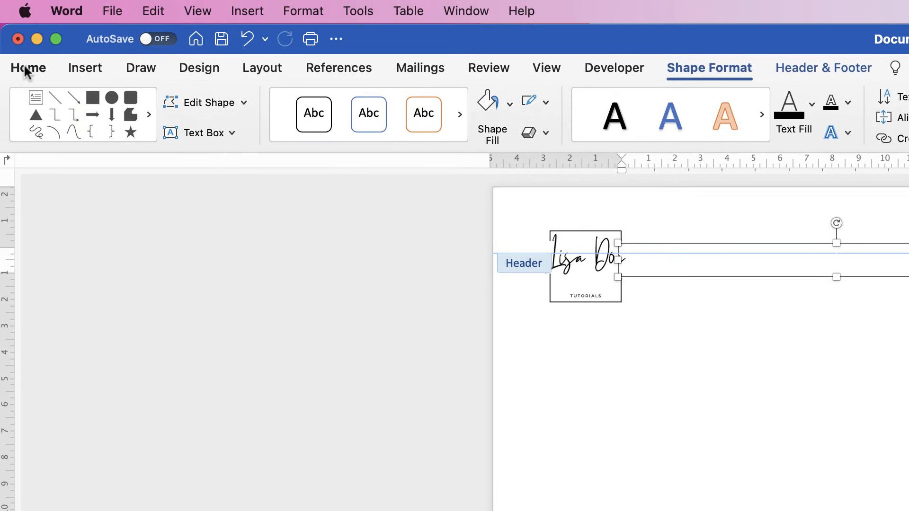
{"action": "left_click", "coordinate": [26, 71]}
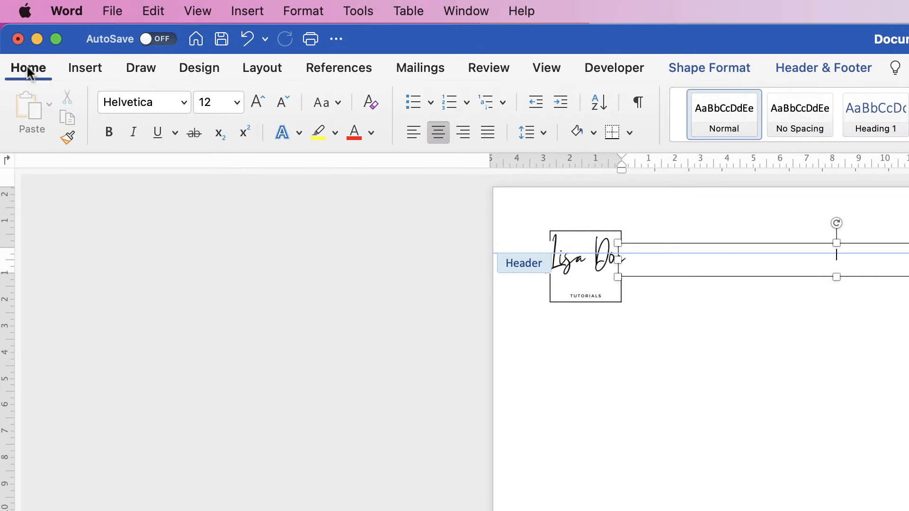
{"action": "left_click", "coordinate": [464, 139]}
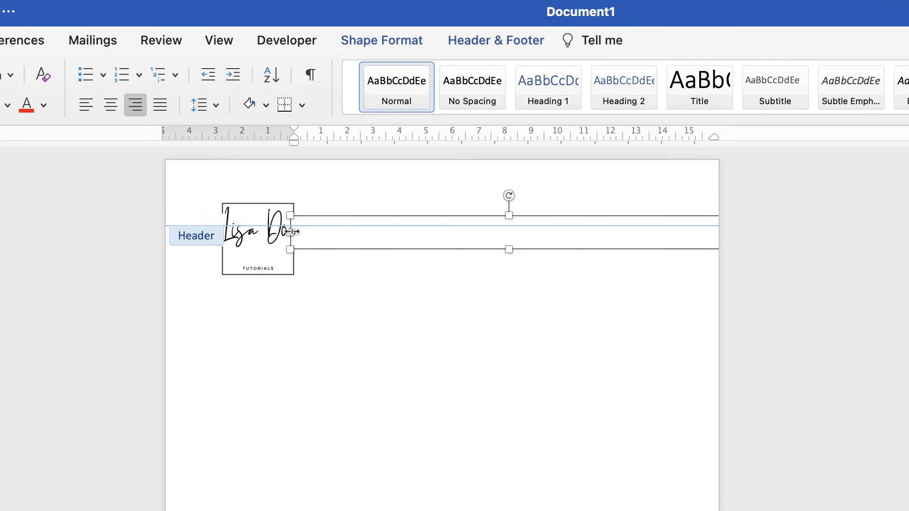
Narrow the header text box to 9.2 cm and position it to the right of the logo
{"action": "left_click_drag", "start_coordinate": [618, 259], "coordinate": [730, 263]}
{"action": "left_click_drag", "start_coordinate": [402, 236], "coordinate": [480, 237]}
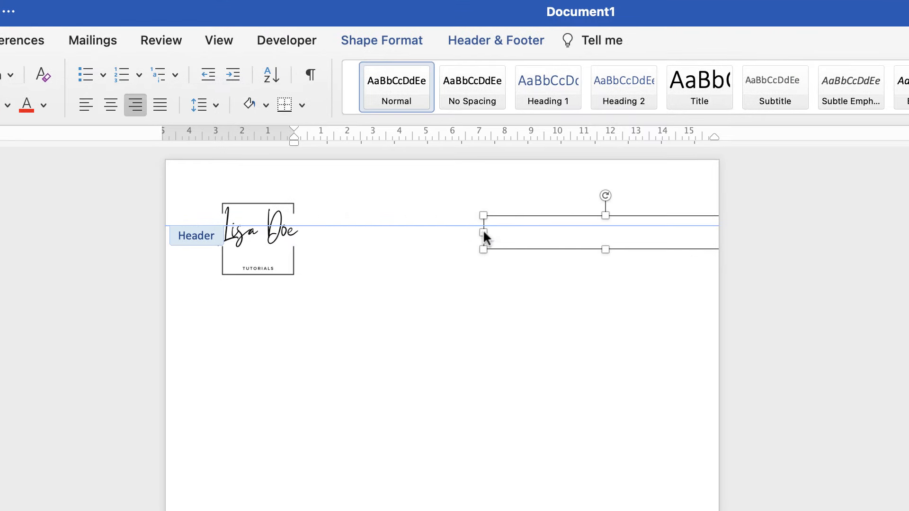
{"action": "left_click_drag", "start_coordinate": [549, 216], "coordinate": [483, 215]}
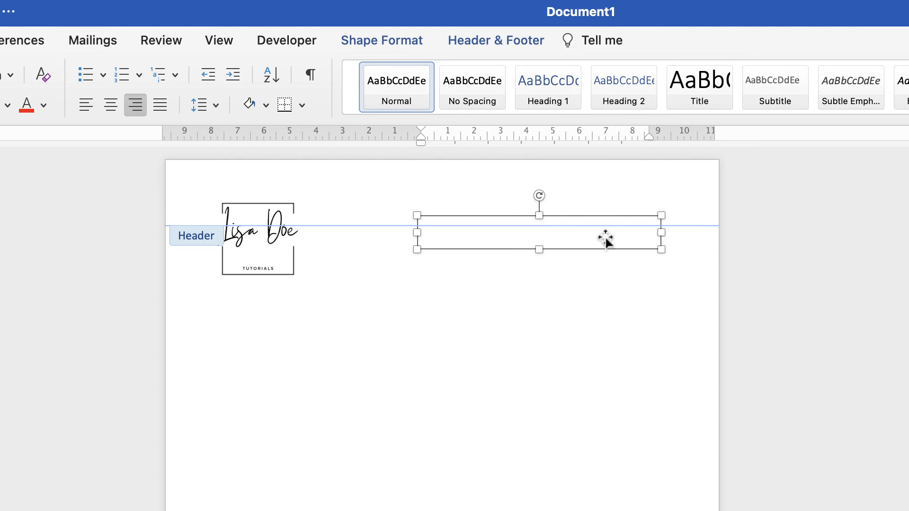
{"action": "double_click", "coordinate": [641, 228]}
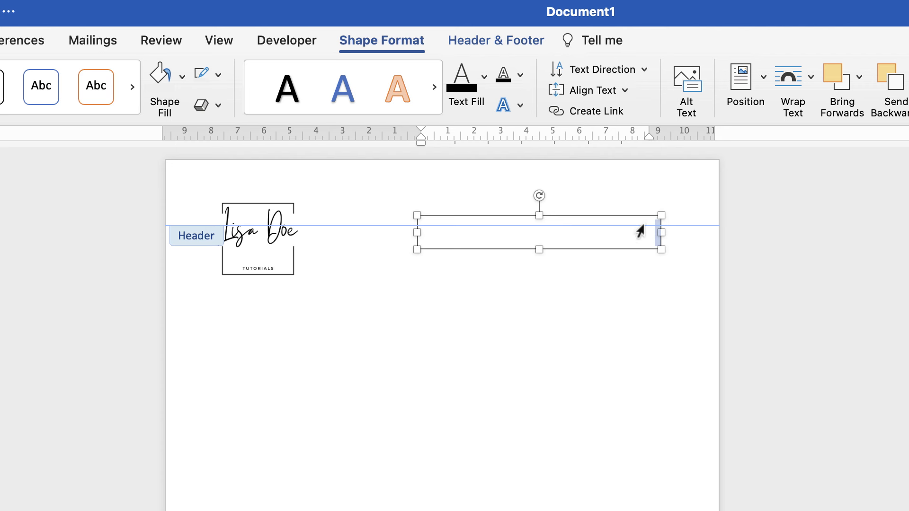
Move the header text box above the header line and type the business address lines, one per line
{"action": "left_click_drag", "start_coordinate": [653, 229], "coordinate": [659, 195]}
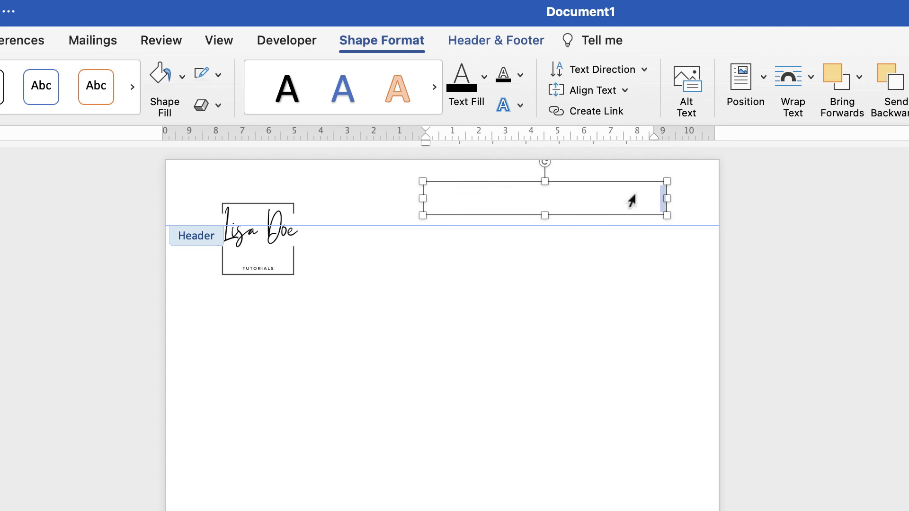
{"action": "type", "text": "Warehouse 2"}
{"action": "key", "text": "Return"}
{"action": "type", "text": "Warehouse Square Trading"}
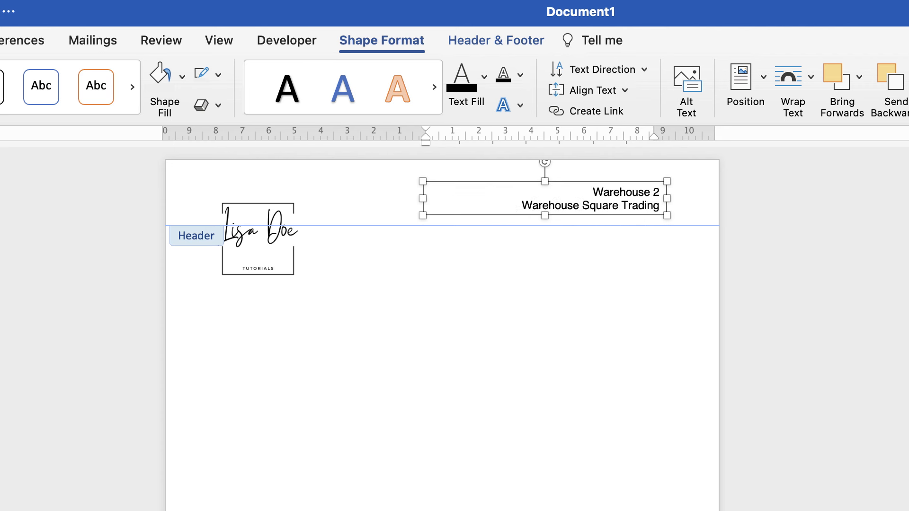
Make the address box 2.32 cm tall so every line shows, and nudge it slightly lower
{"action": "left_click_drag", "start_coordinate": [544, 216], "coordinate": [547, 243]}
{"action": "left_click_drag", "start_coordinate": [639, 207], "coordinate": [639, 225]}
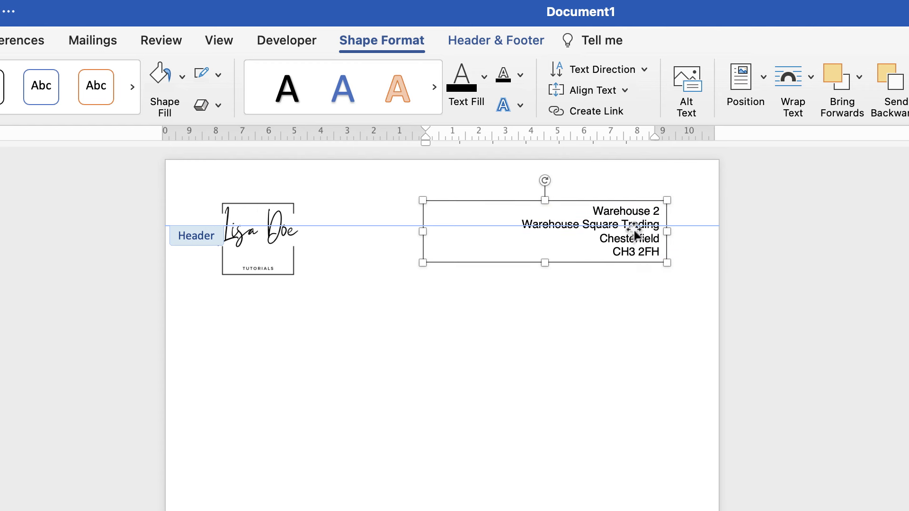
{"action": "left_click_drag", "start_coordinate": [630, 239], "coordinate": [625, 243]}
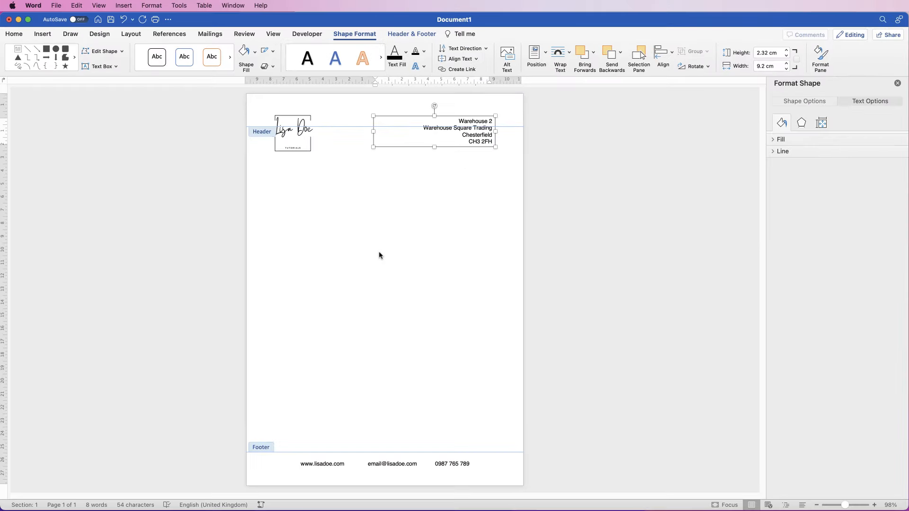
Leave the header and try typing on the first body line, then erase the stray text
{"action": "double_click", "coordinate": [381, 255]}
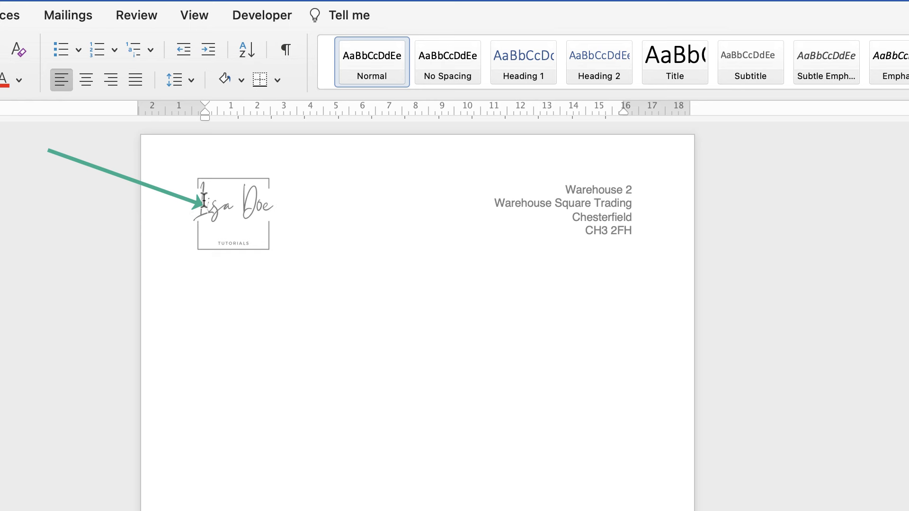
{"action": "key", "text": "Return"}
{"action": "key", "text": "Return"}
{"action": "key", "text": "Return"}
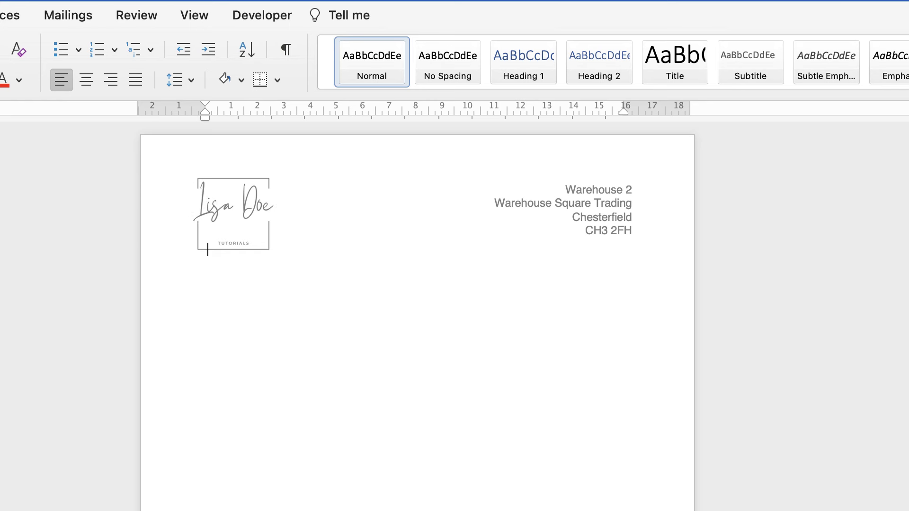
{"action": "type", "text": "SKDVJLSADKJ"}
{"action": "key", "text": "BackSpace"}
{"action": "key", "text": "BackSpace"}
{"action": "key", "text": "BackSpace"}
{"action": "key", "text": "BackSpace"}
{"action": "key", "text": "BackSpace"}
{"action": "key", "text": "BackSpace"}
Back in the header, narrow the address box from its left side to fit the address
{"action": "double_click", "coordinate": [461, 155]}
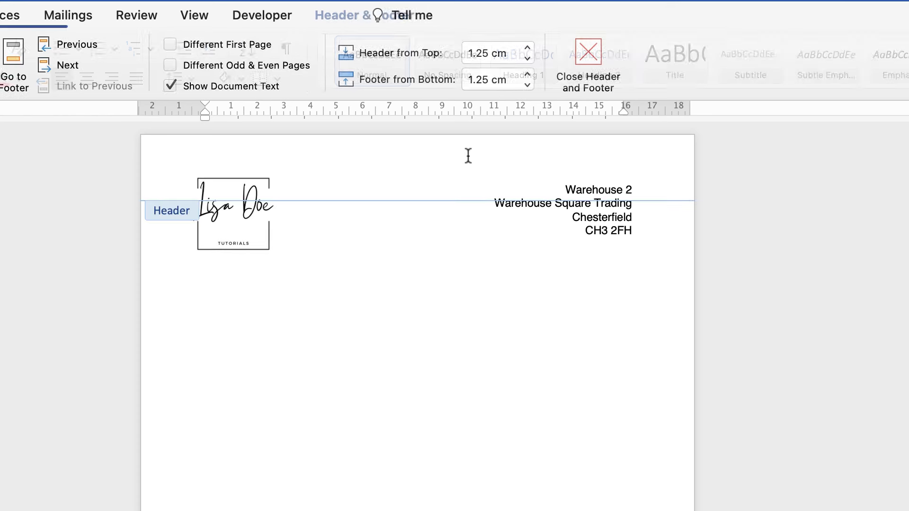
{"action": "left_click", "coordinate": [600, 215]}
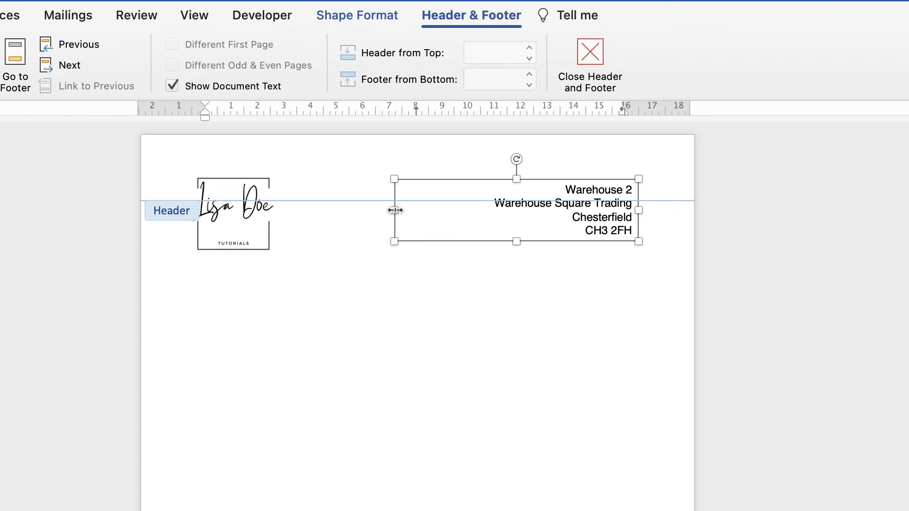
{"action": "left_click_drag", "start_coordinate": [394, 209], "coordinate": [465, 209]}
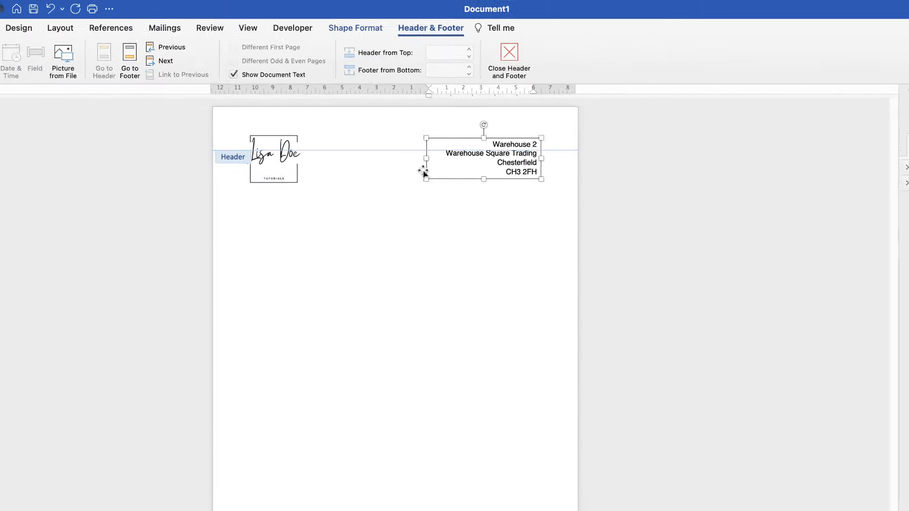
Type the greeting 'Dear Mr Brown' and generate five sample paragraphs with =rand(5,4)
{"action": "double_click", "coordinate": [316, 267]}
{"action": "type", "text": "Dear Mr Brown"}
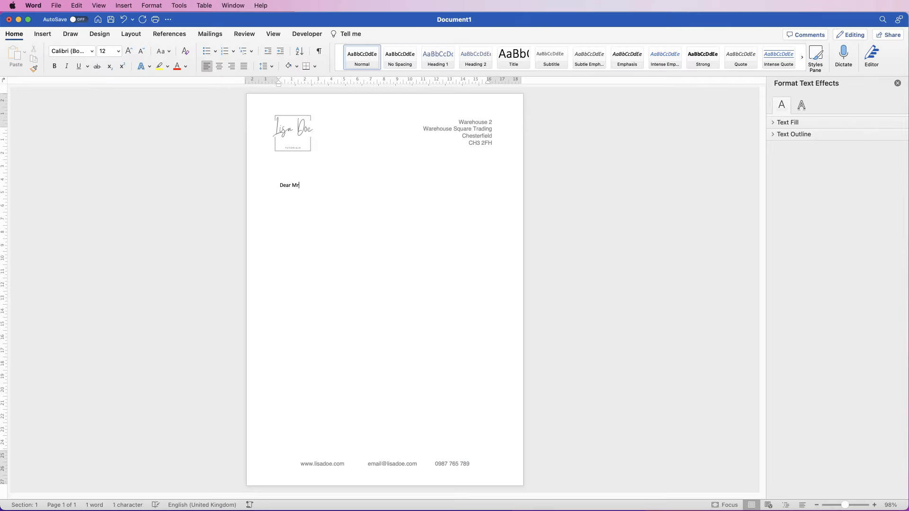
{"action": "key", "text": "Return"}
{"action": "key", "text": "Return"}
{"action": "type", "text": "=rand(5,4)"}
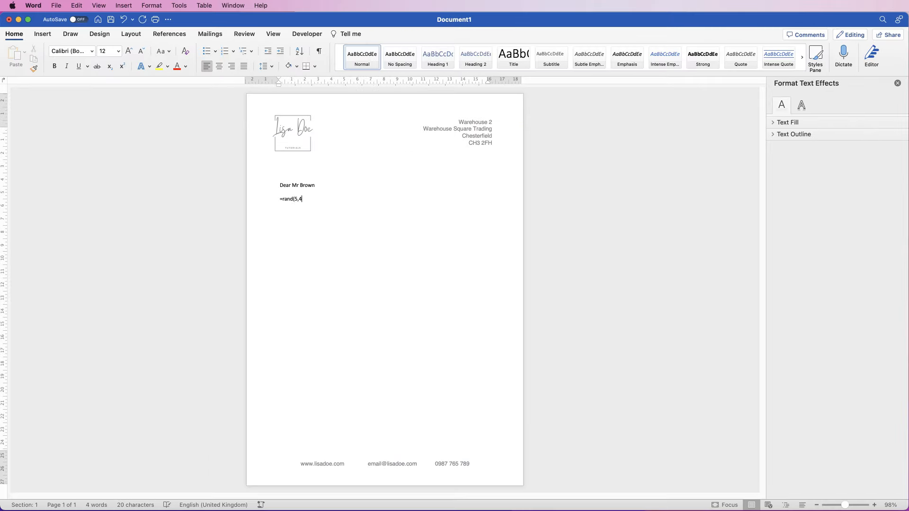
{"action": "key", "text": "Return"}
Add the 'Yours sincerely' closing with the sender's name, and a blank line after the greeting
{"action": "left_click", "coordinate": [354, 227]}
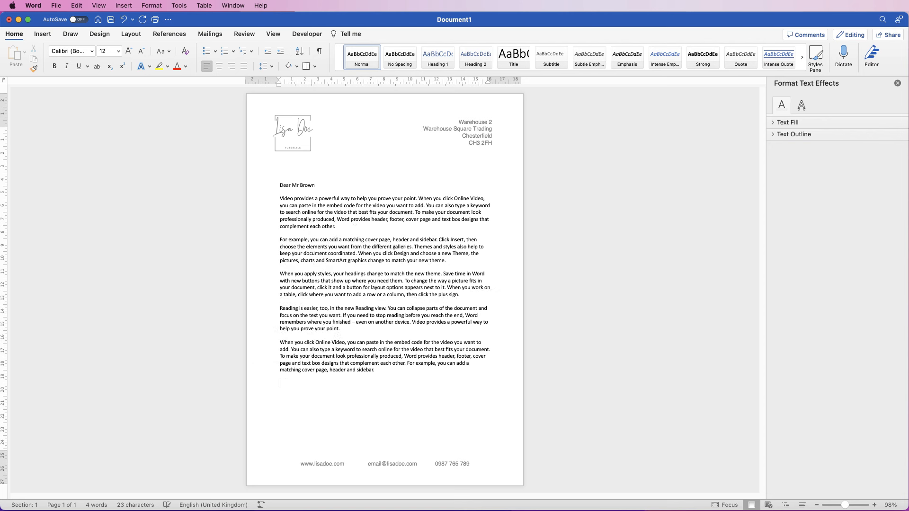
{"action": "key", "text": "Return"}
{"action": "key", "text": "Return"}
{"action": "key", "text": "Return"}
{"action": "left_click", "coordinate": [325, 188]}
{"action": "key", "text": "Return"}
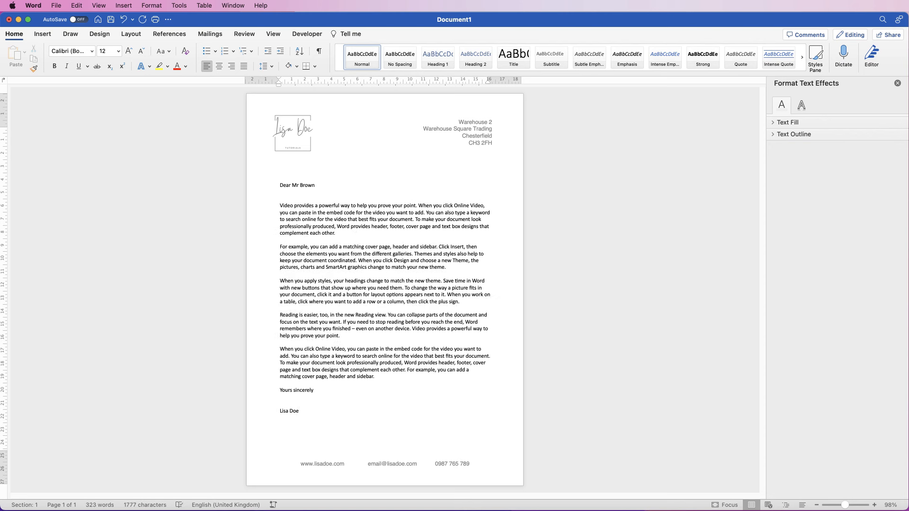